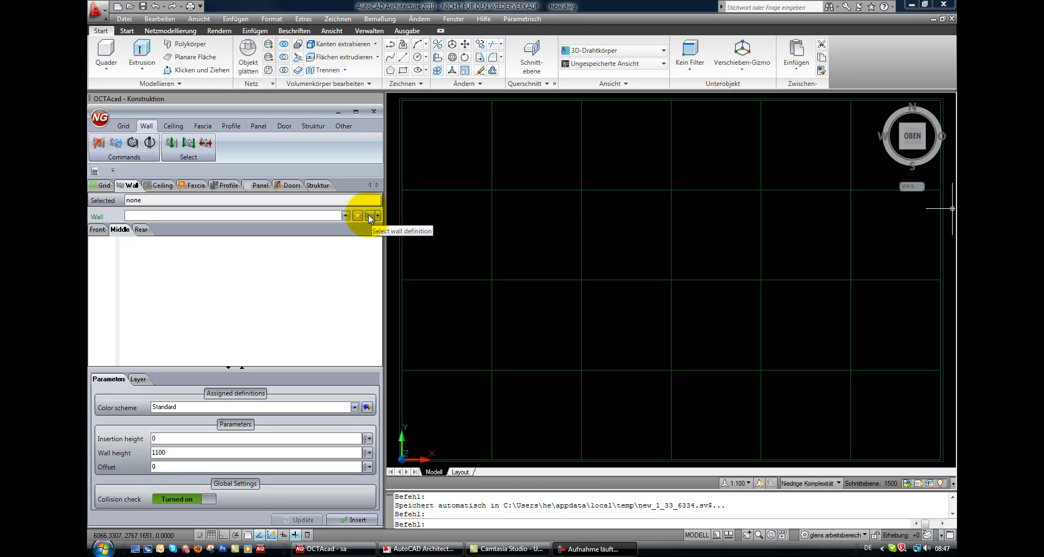
Step: Assign the wall definition "Standardwand Panel mit Z 600" from the OCTANORM Standard Walls with 175mm beams
{"action": "left_click", "coordinate": [369, 217]}
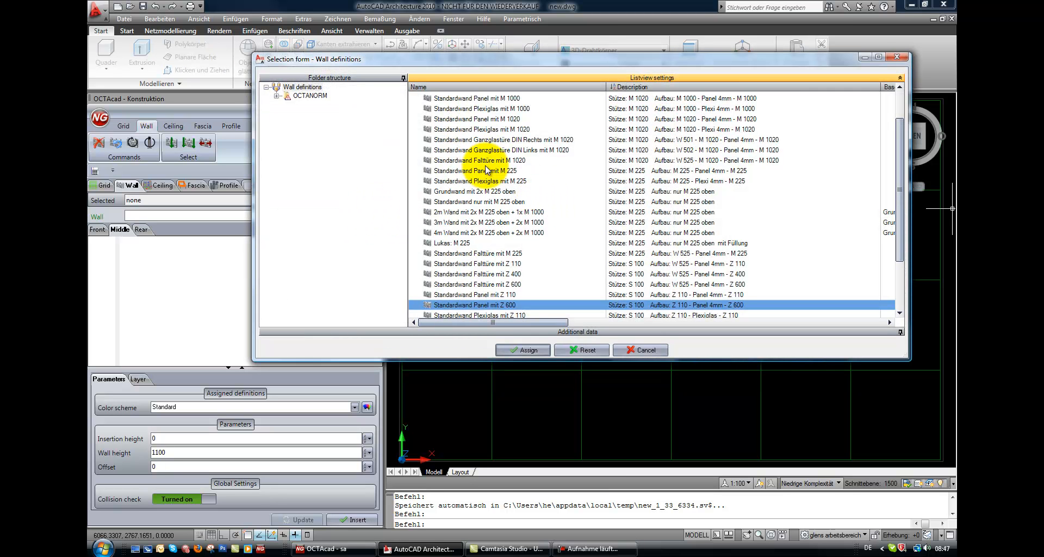
{"action": "left_click", "coordinate": [277, 96]}
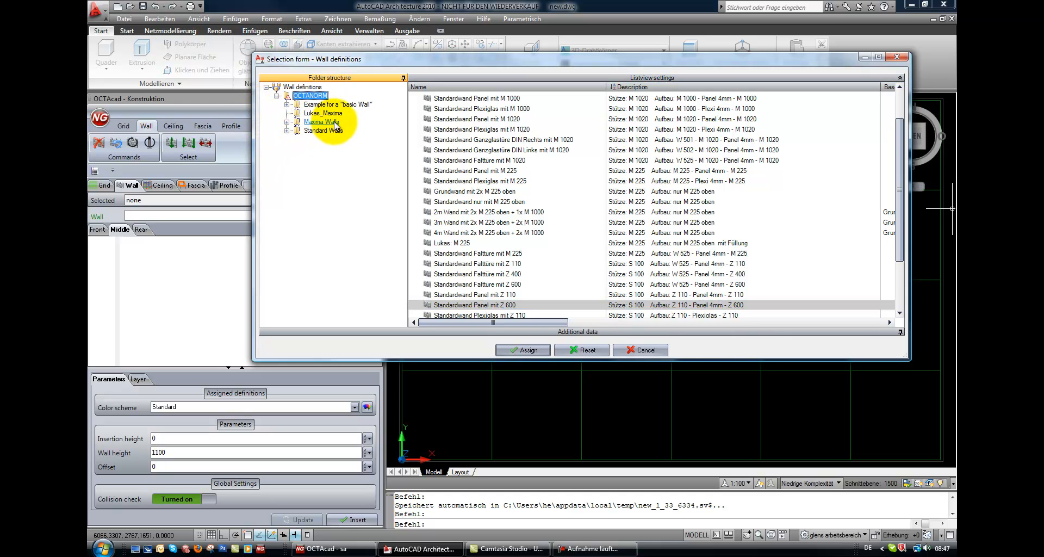
{"action": "left_click", "coordinate": [287, 122]}
{"action": "left_click", "coordinate": [322, 157]}
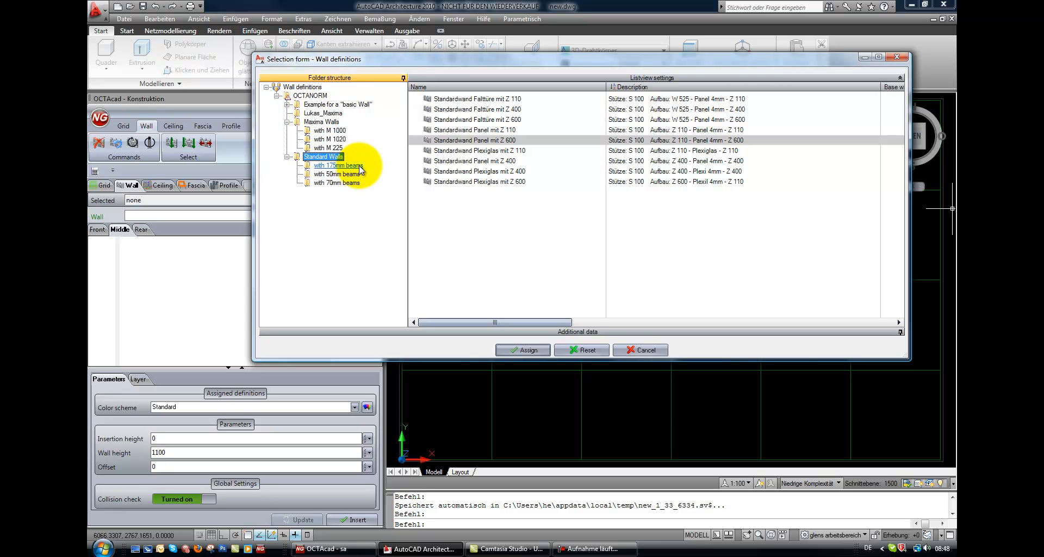
{"action": "left_click", "coordinate": [360, 168]}
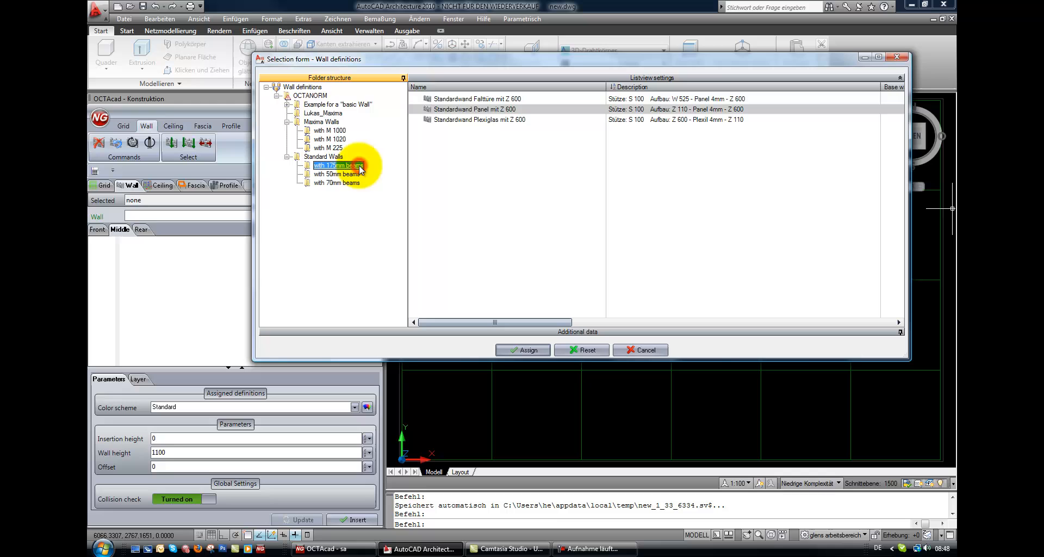
{"action": "double_click", "coordinate": [491, 108]}
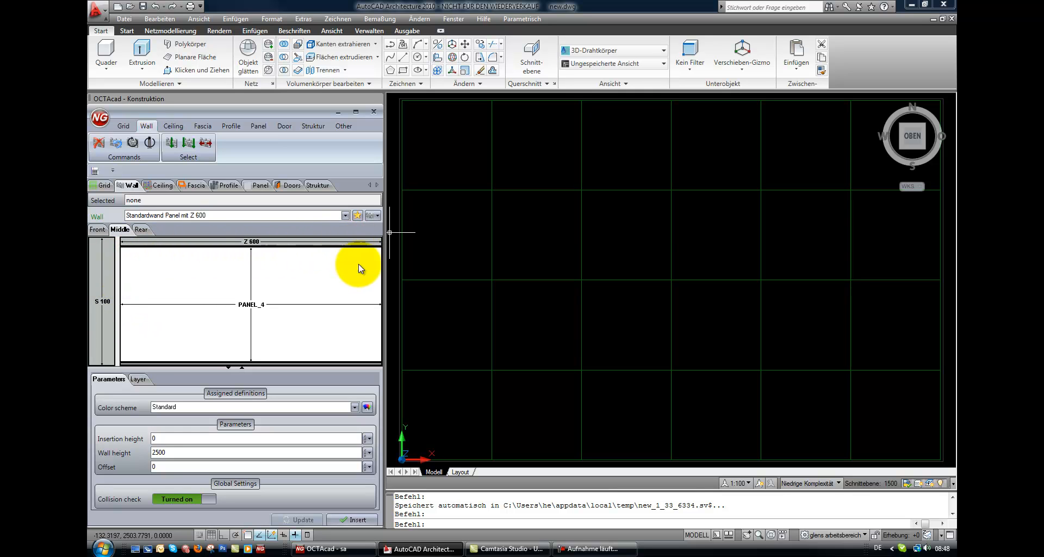
Step: Review the wall's layer assignments by element type, and return to its parameters
{"action": "left_click_drag", "start_coordinate": [248, 368], "coordinate": [251, 377]}
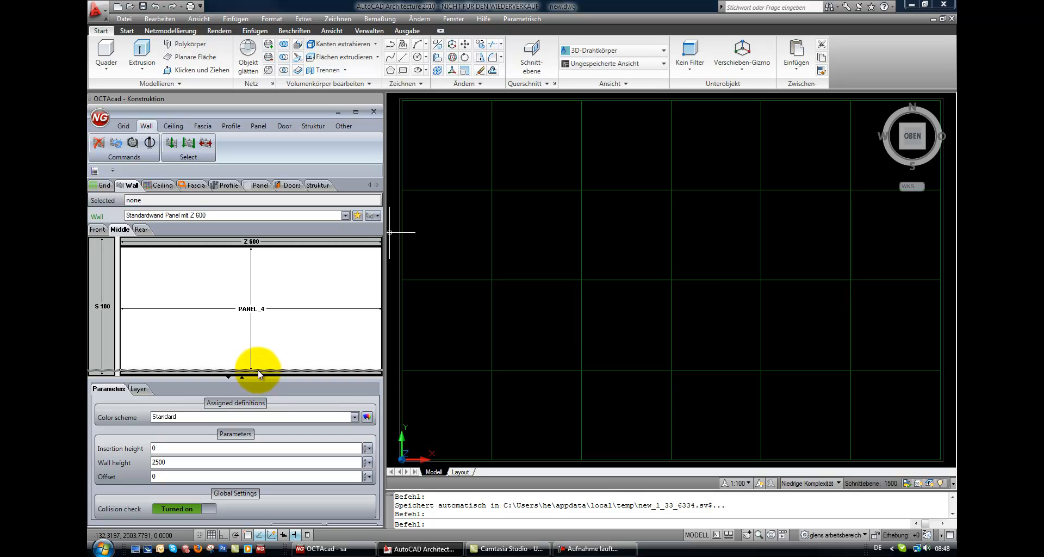
{"action": "left_click_drag", "start_coordinate": [257, 376], "coordinate": [257, 368]}
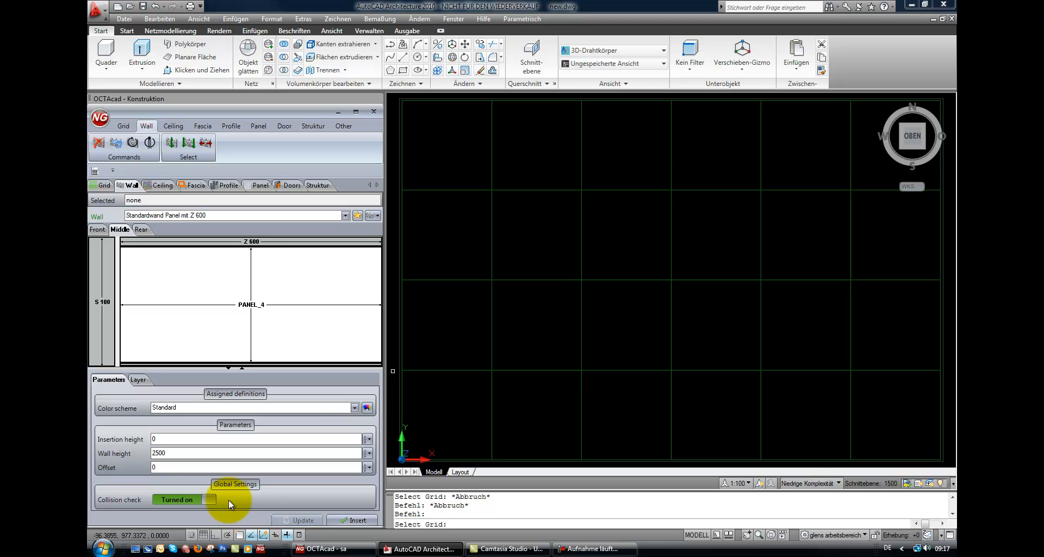
{"action": "left_click", "coordinate": [139, 380]}
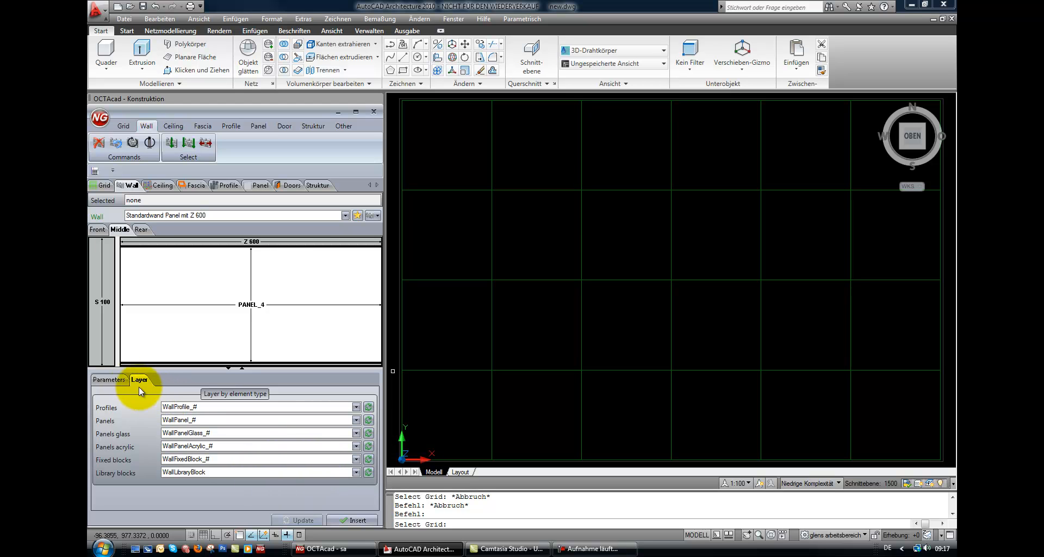
{"action": "left_click", "coordinate": [112, 380]}
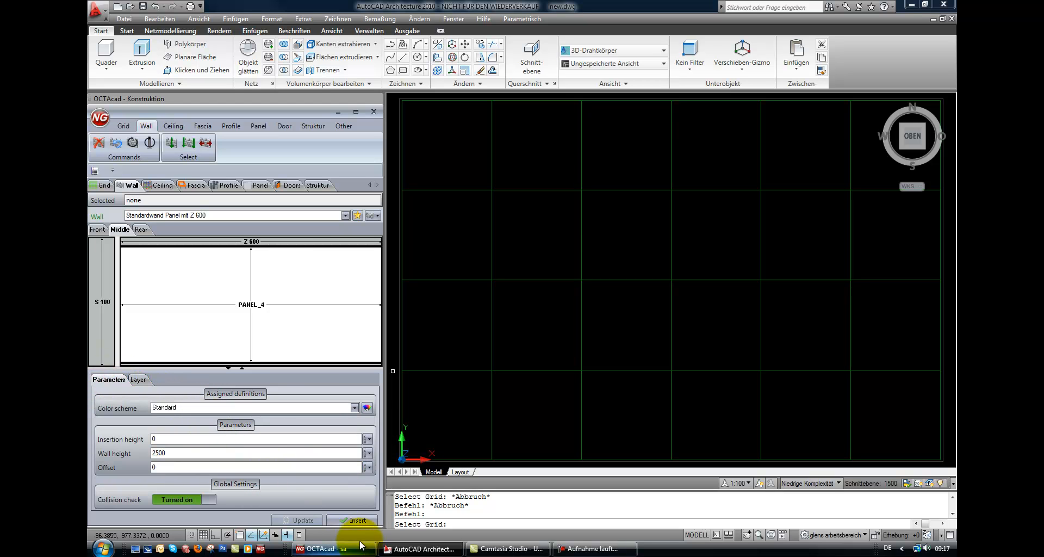
Step: Start inserting the wall and set the raster configuration to 990 Orthogonal
{"action": "left_click", "coordinate": [355, 521]}
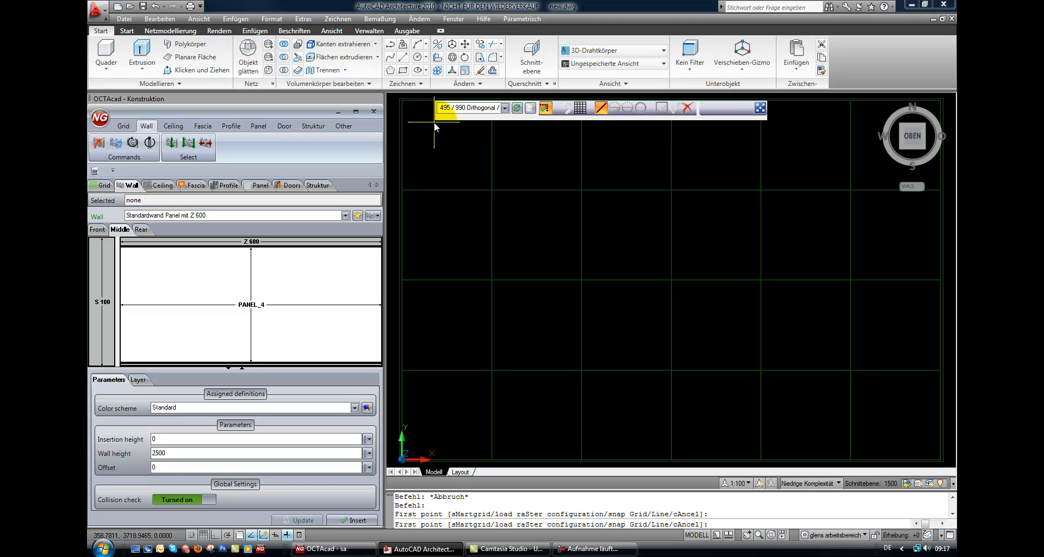
{"action": "left_click", "coordinate": [505, 108]}
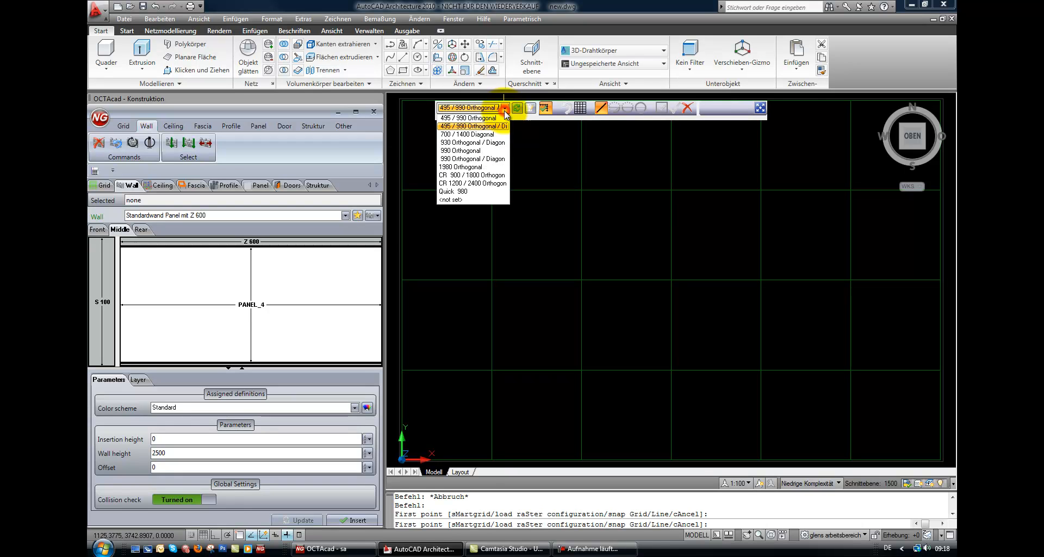
{"action": "left_click", "coordinate": [474, 150]}
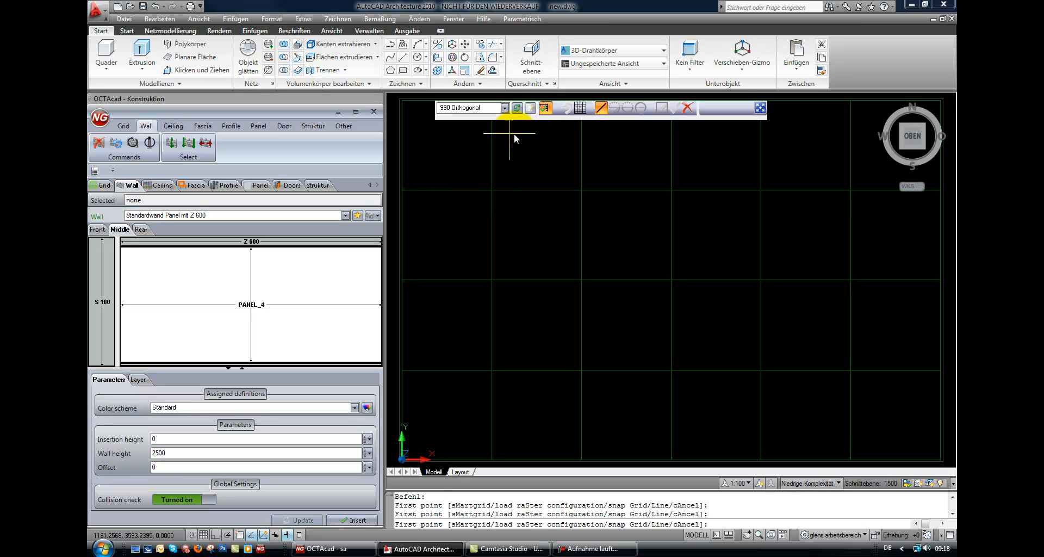
{"action": "left_click", "coordinate": [544, 108]}
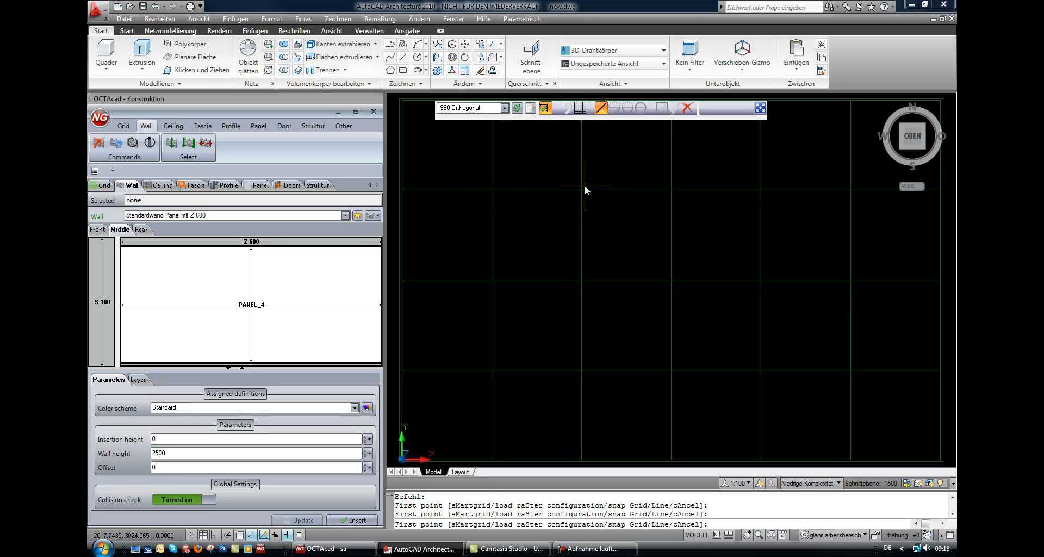
{"action": "left_click", "coordinate": [554, 120]}
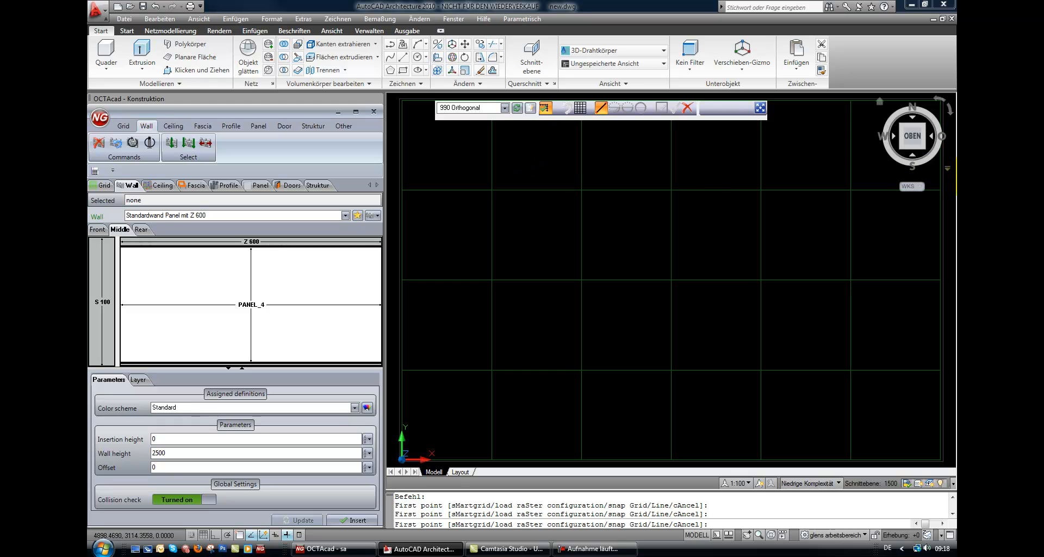
Step: In an isometric view with snap on, insert walls from the origin along two adjacent grid edges, 4 × 990 and 6 × 990 long
{"action": "left_click", "coordinate": [922, 145]}
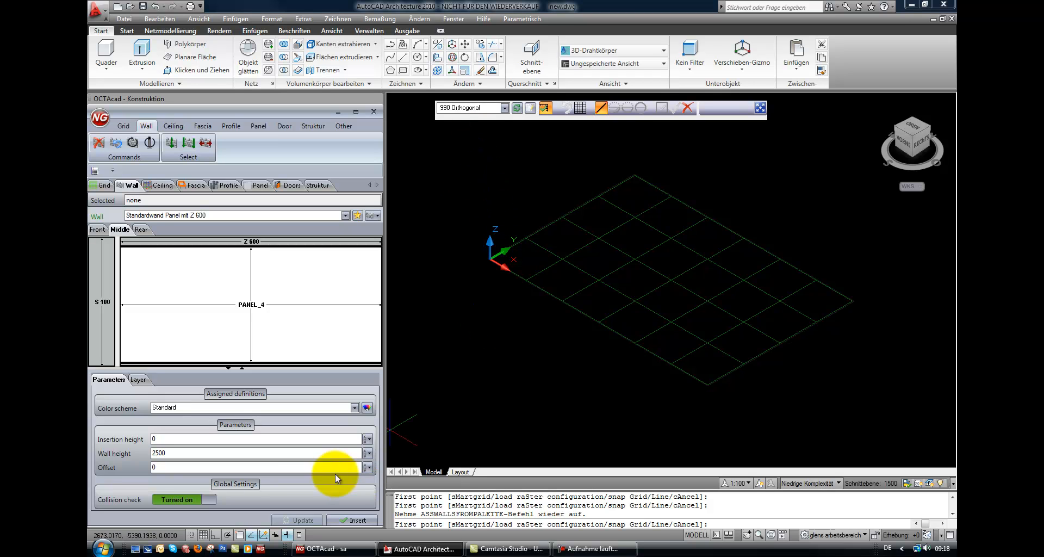
{"action": "left_click", "coordinate": [192, 535]}
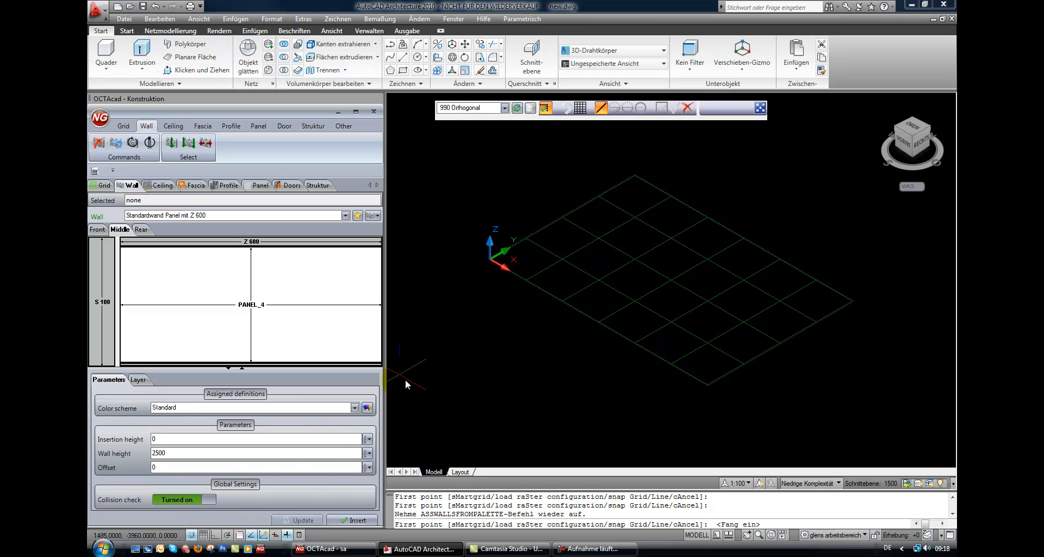
{"action": "left_click", "coordinate": [487, 259]}
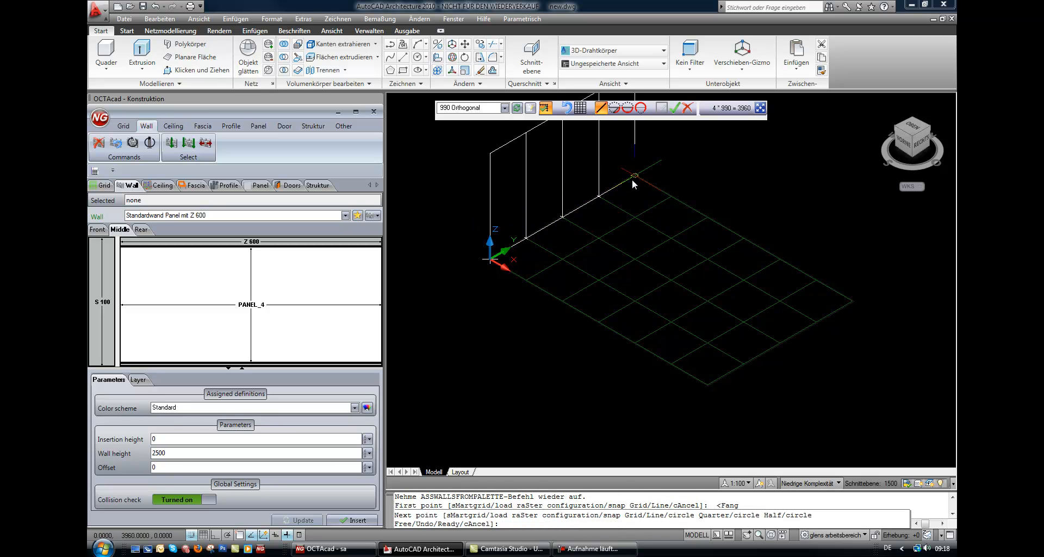
{"action": "left_click", "coordinate": [632, 178]}
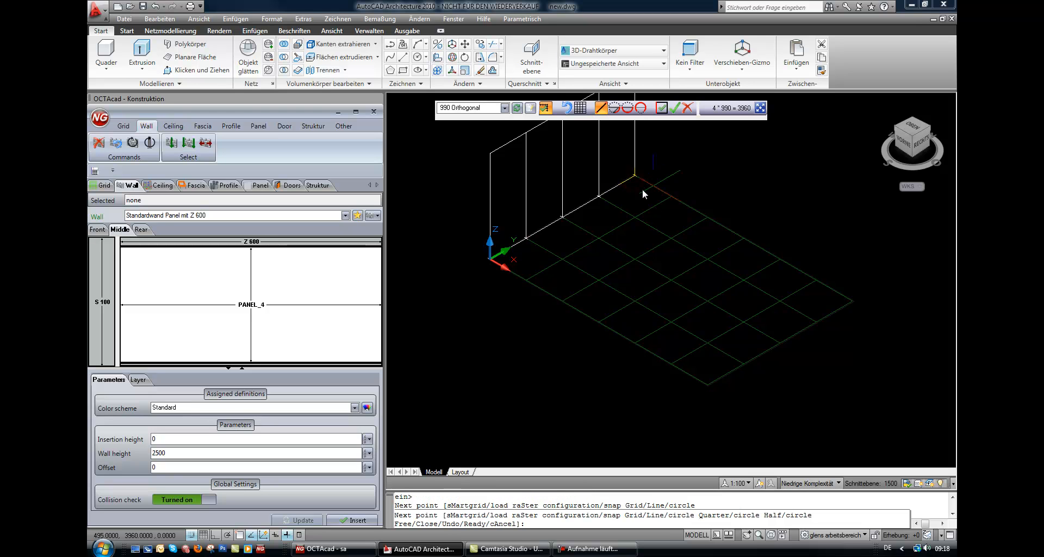
{"action": "left_click", "coordinate": [840, 301]}
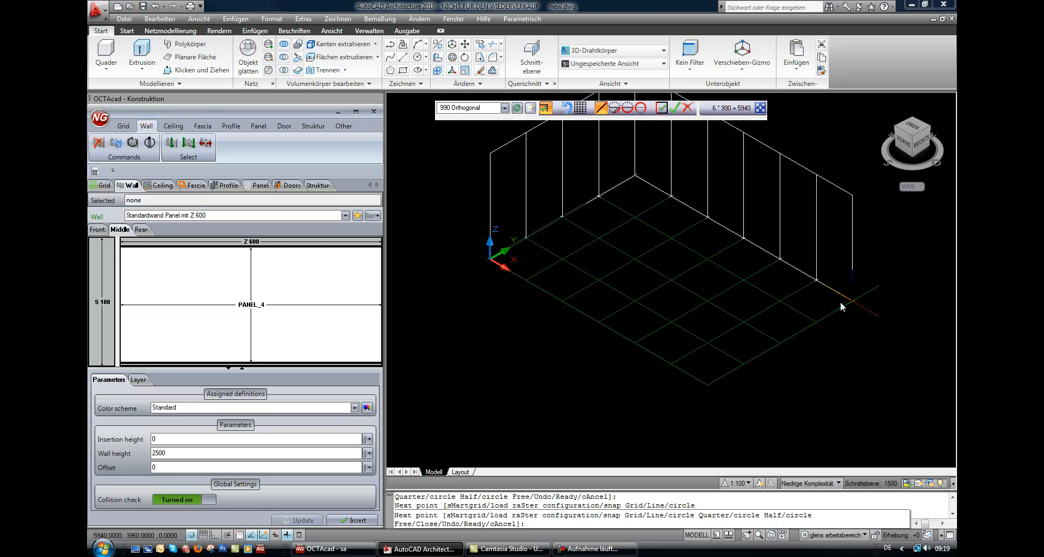
{"action": "key", "text": "Return"}
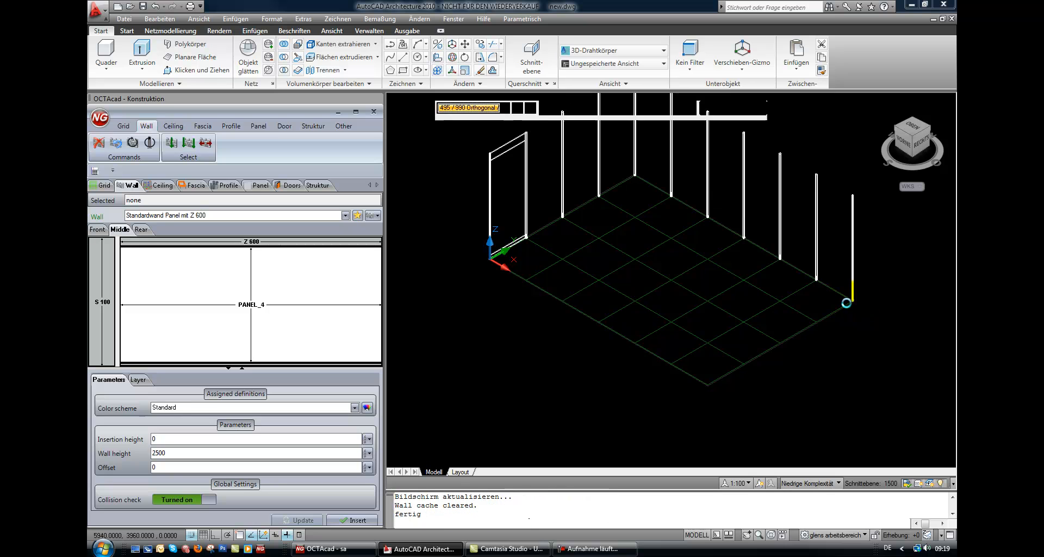
Step: Insert a three-section cabin wall across the back corner, with two straight 990 sections joined by a diagonal one
{"action": "middle_click_drag", "start_coordinate": [852, 298], "coordinate": [852, 353]}
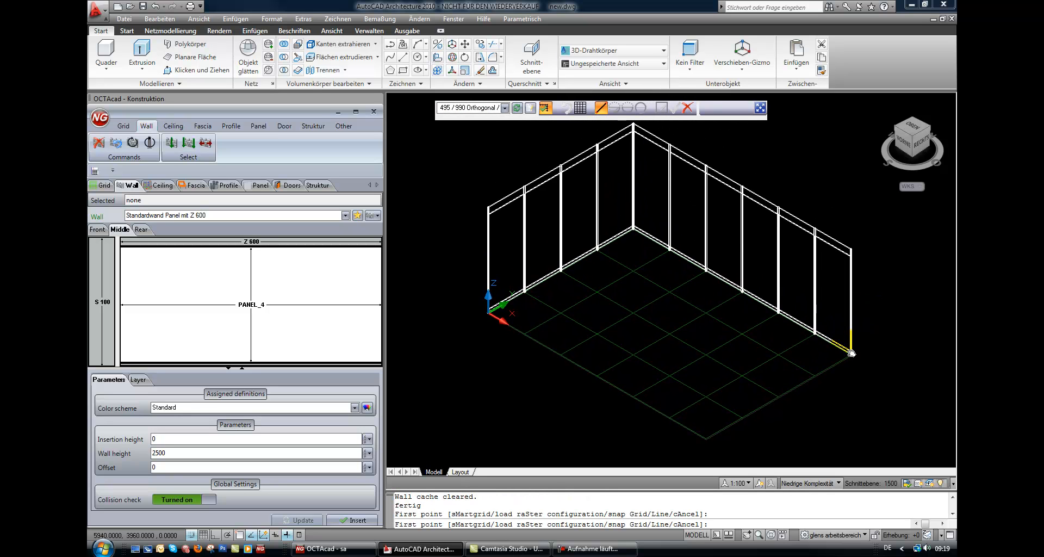
{"action": "left_click", "coordinate": [563, 273]}
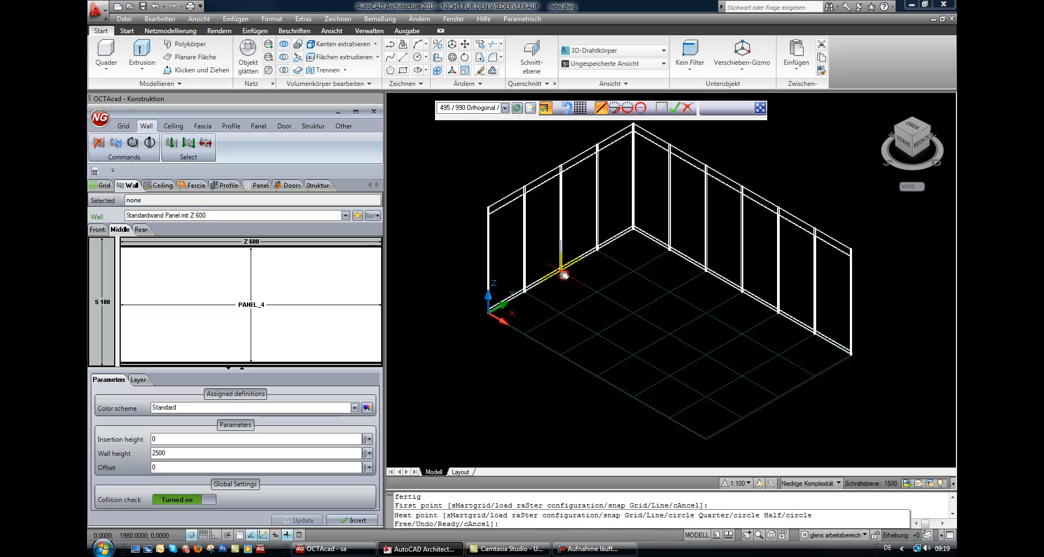
{"action": "left_click", "coordinate": [598, 293]}
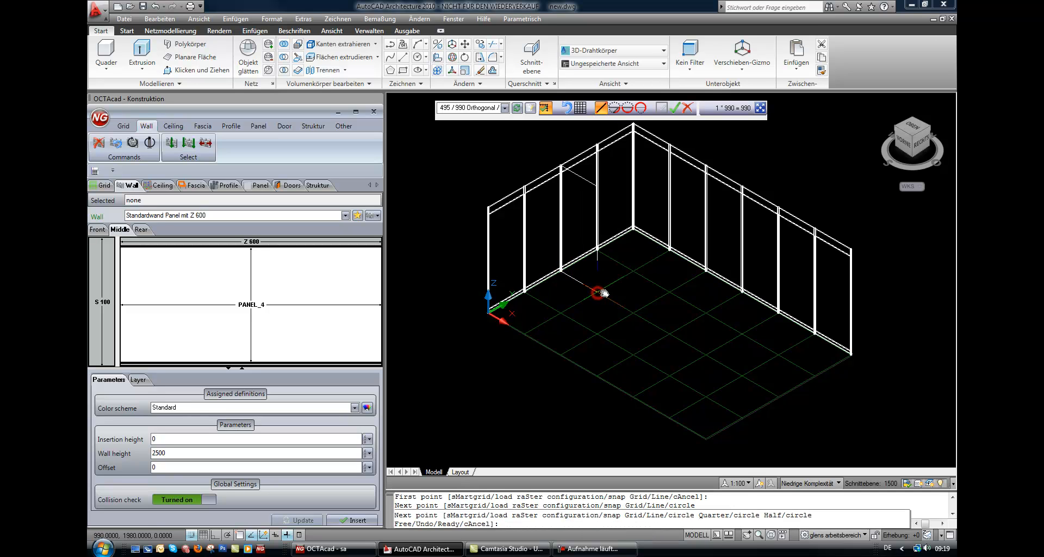
{"action": "left_click", "coordinate": [664, 292]}
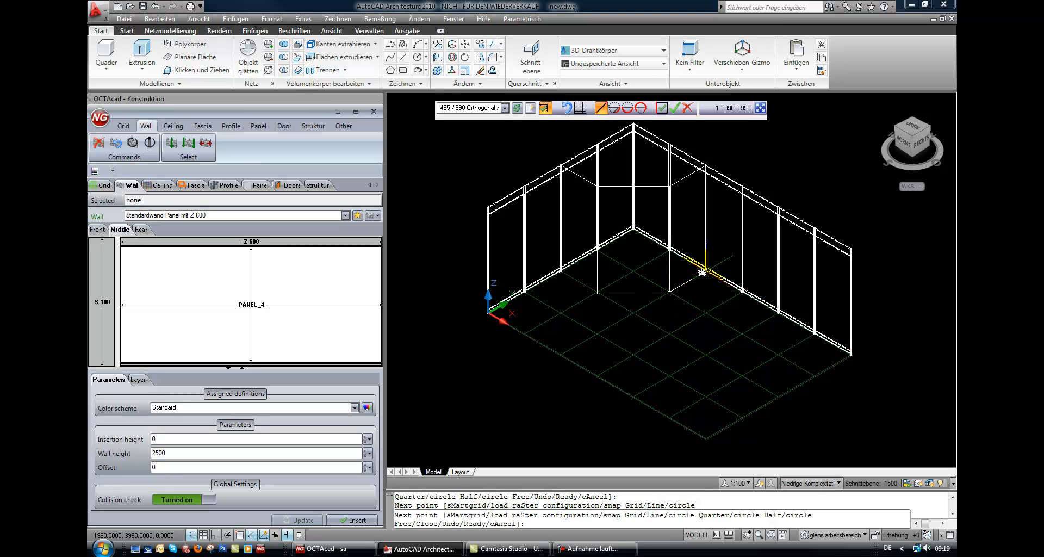
{"action": "left_click", "coordinate": [700, 272]}
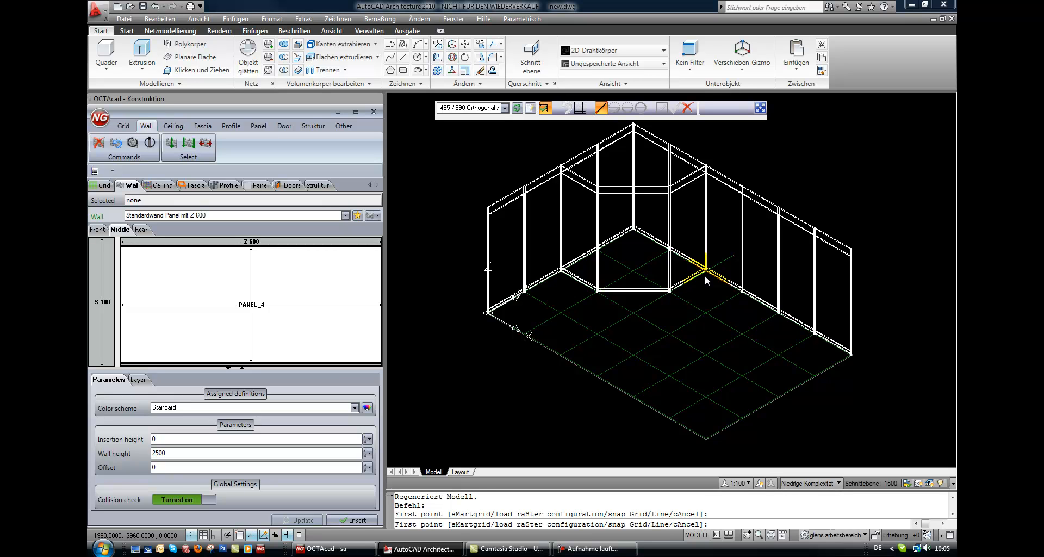
{"action": "key", "text": "Escape"}
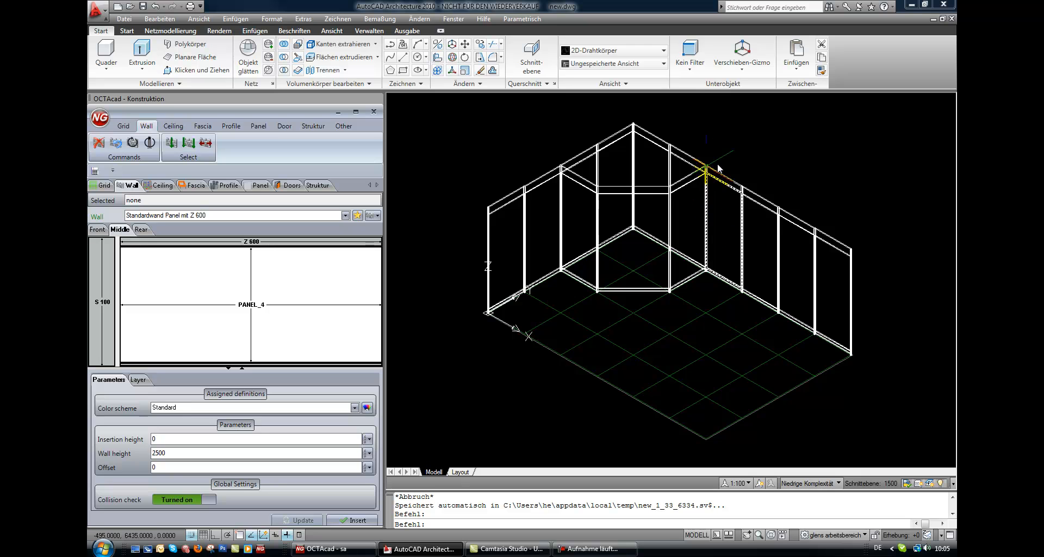
Step: Set the visual style of the model view to Realistic
{"action": "left_click", "coordinate": [660, 50]}
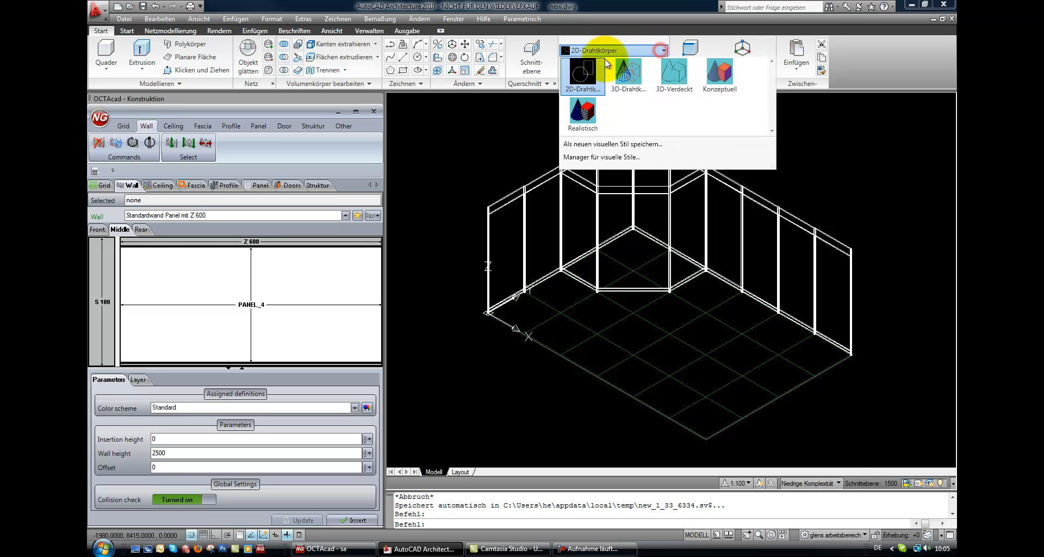
{"action": "left_click", "coordinate": [589, 107]}
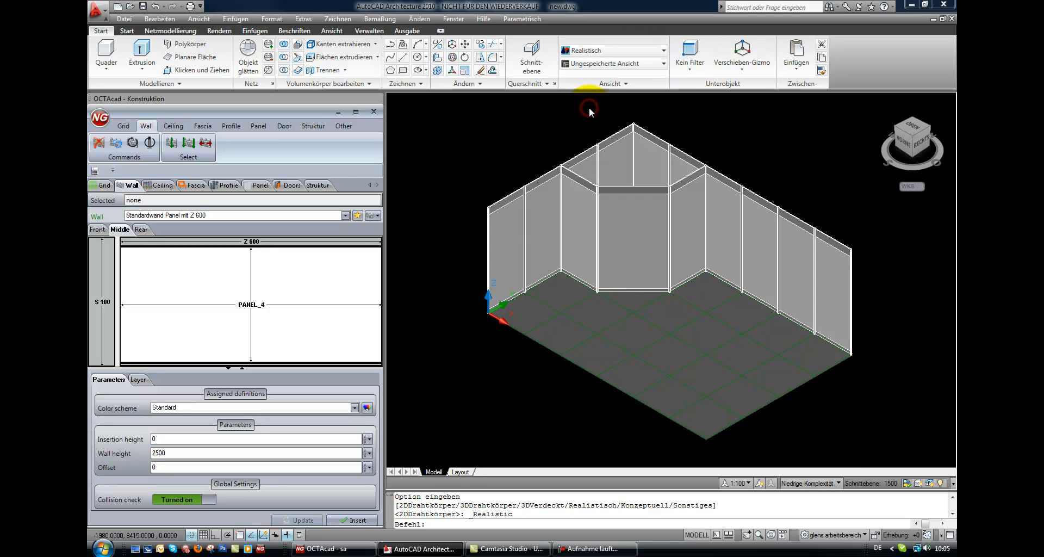
Step: Replace the cabin wall section nearest the origin with the folding-door definition "Standardwand Falttüre mit Z 600"
{"action": "left_click", "coordinate": [571, 237]}
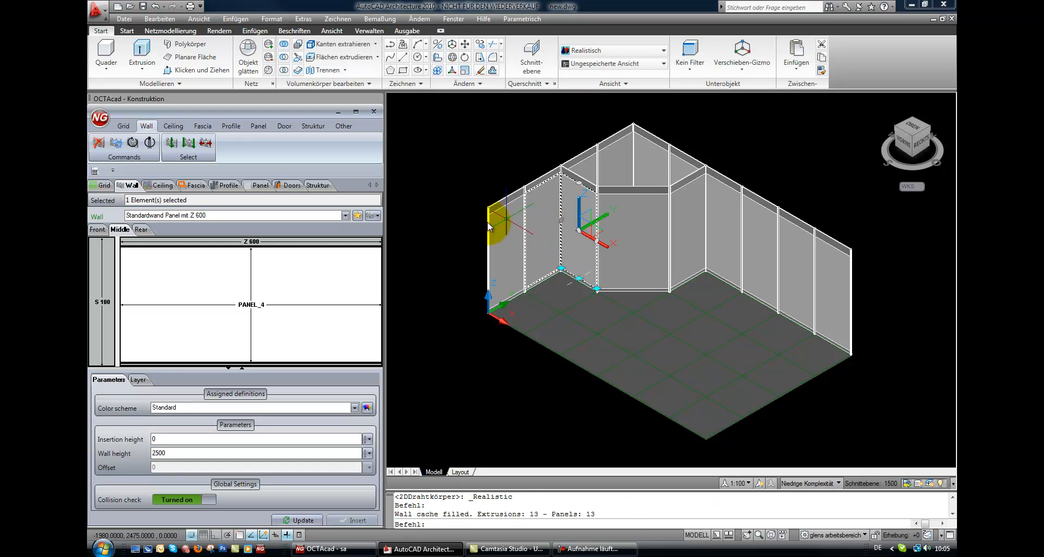
{"action": "mouse_move", "coordinate": [346, 221]}
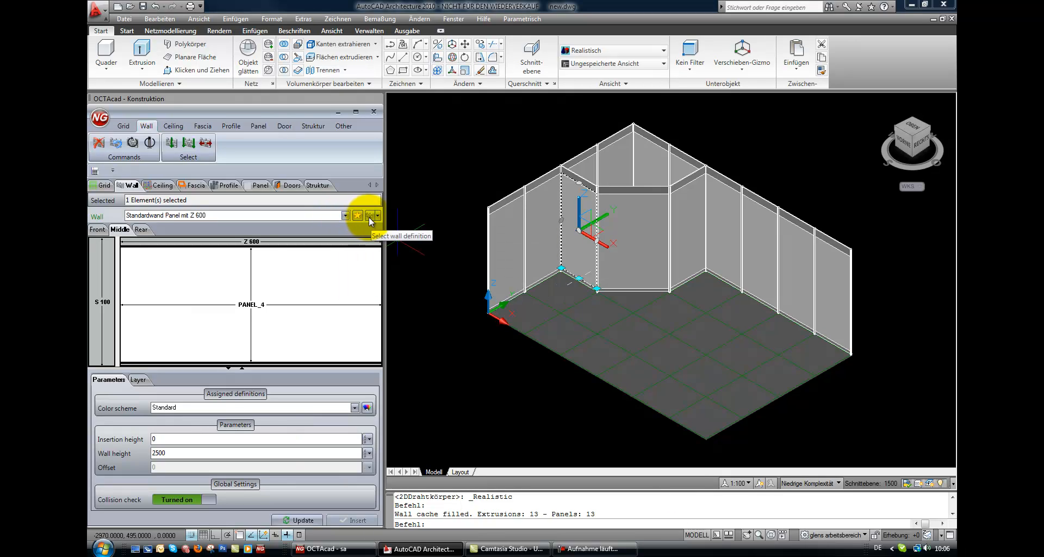
{"action": "left_click", "coordinate": [367, 216]}
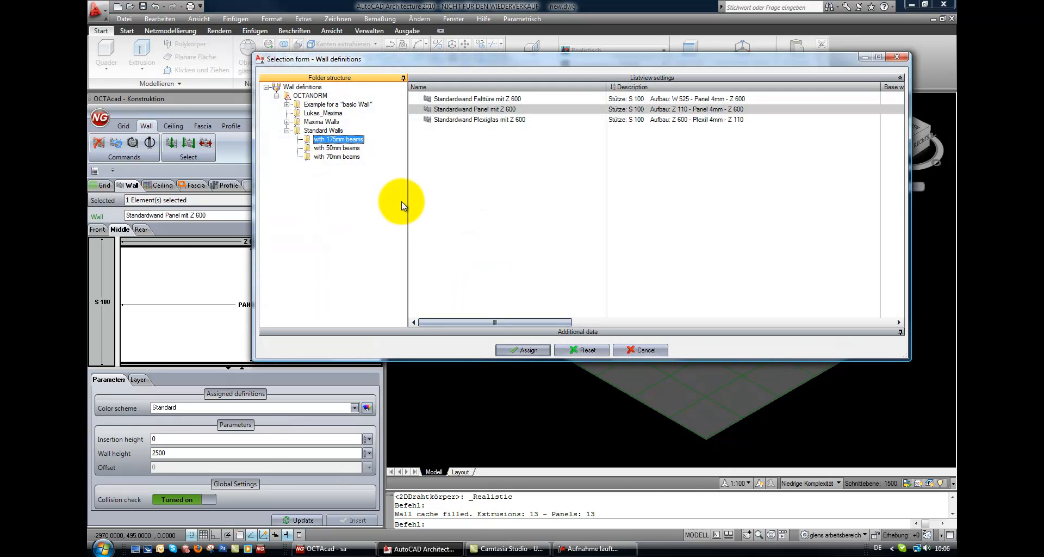
{"action": "left_click", "coordinate": [471, 99]}
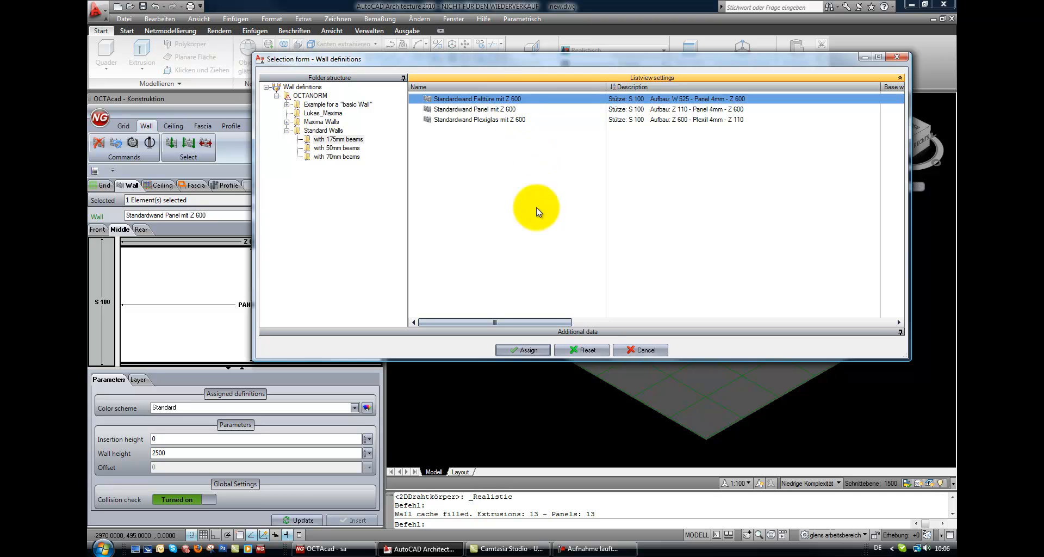
{"action": "left_click", "coordinate": [530, 350]}
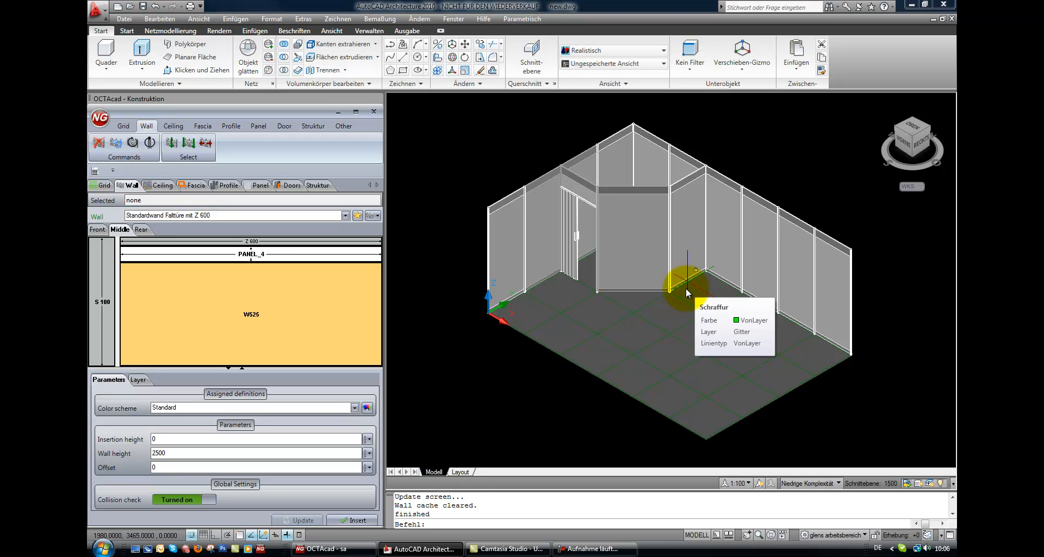
Step: Choose the wall definition "Standardwand Panel mit Z 110" from the standard walls with 70mm beams and set the wall height to 1100
{"action": "left_click", "coordinate": [369, 216]}
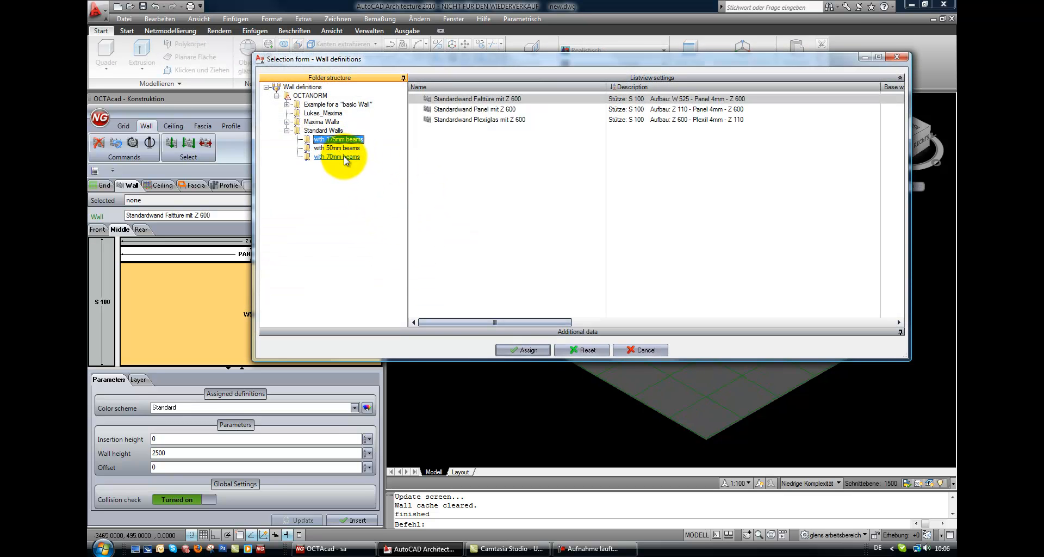
{"action": "left_click", "coordinate": [342, 156]}
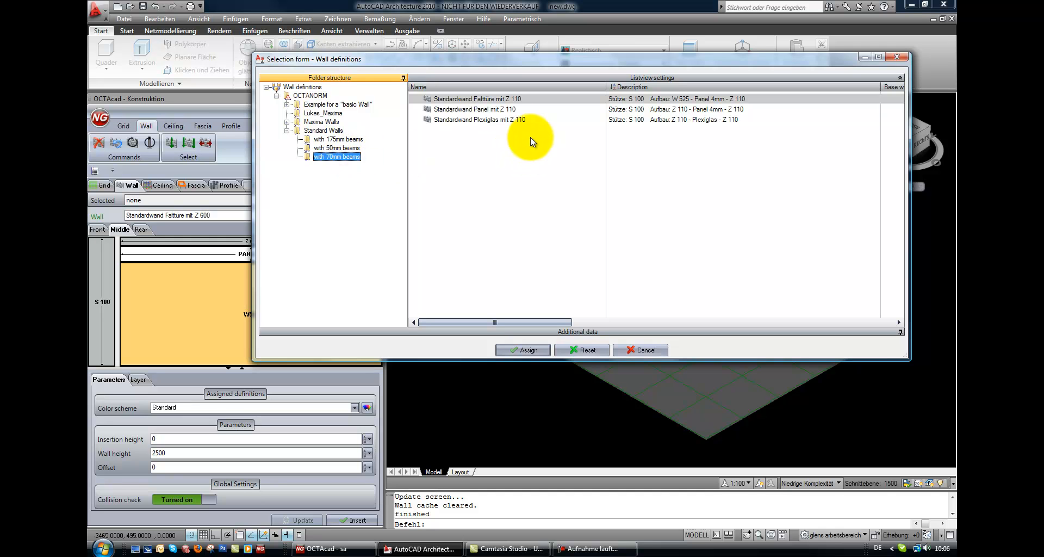
{"action": "left_click", "coordinate": [479, 109]}
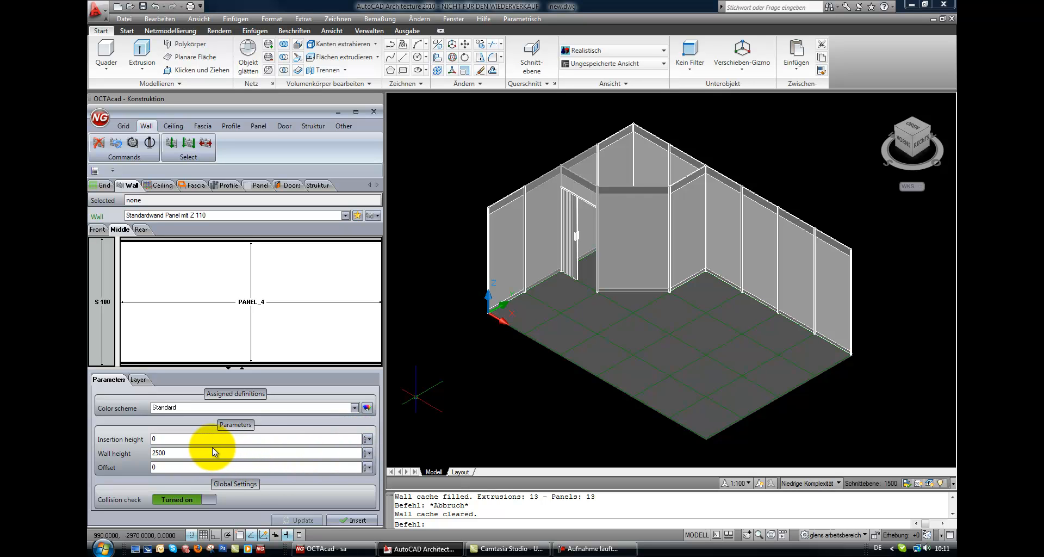
{"action": "left_click_drag", "start_coordinate": [198, 451], "coordinate": [141, 456]}
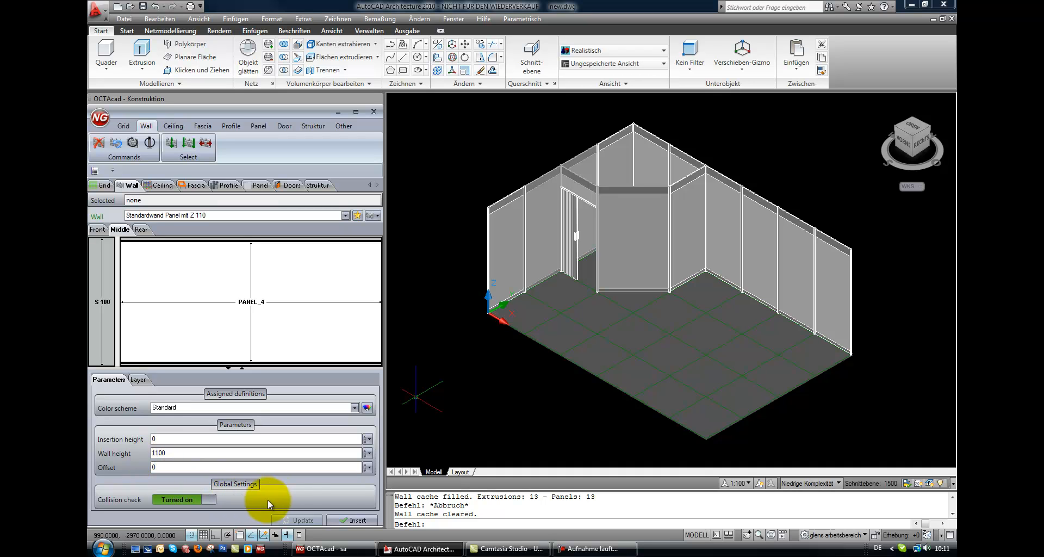
Step: Insert a low wall from the cabin's side to the long rear wall, one straight section plus a quarter circle, keeping existing walls at collisions
{"action": "left_click", "coordinate": [346, 517]}
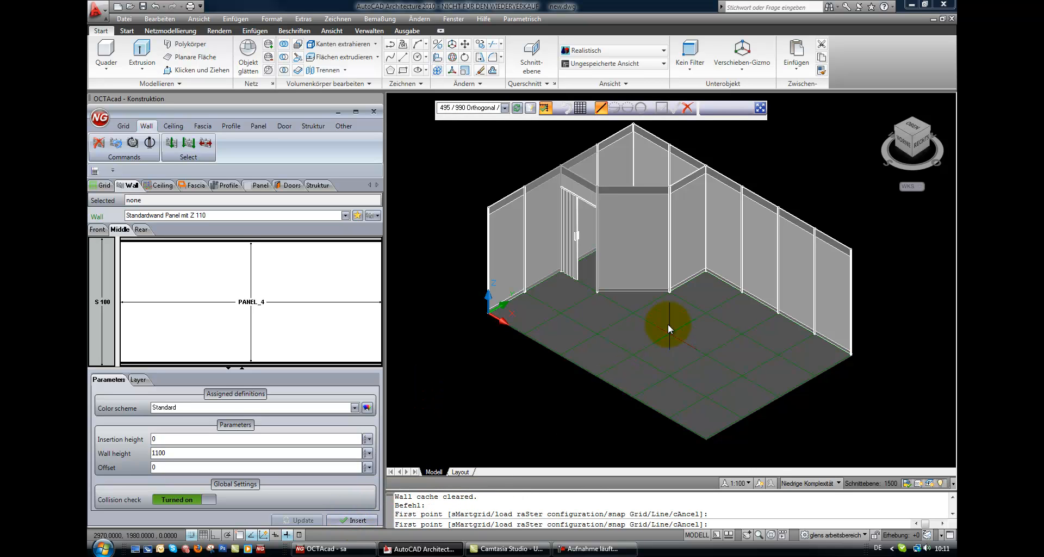
{"action": "left_click", "coordinate": [681, 290]}
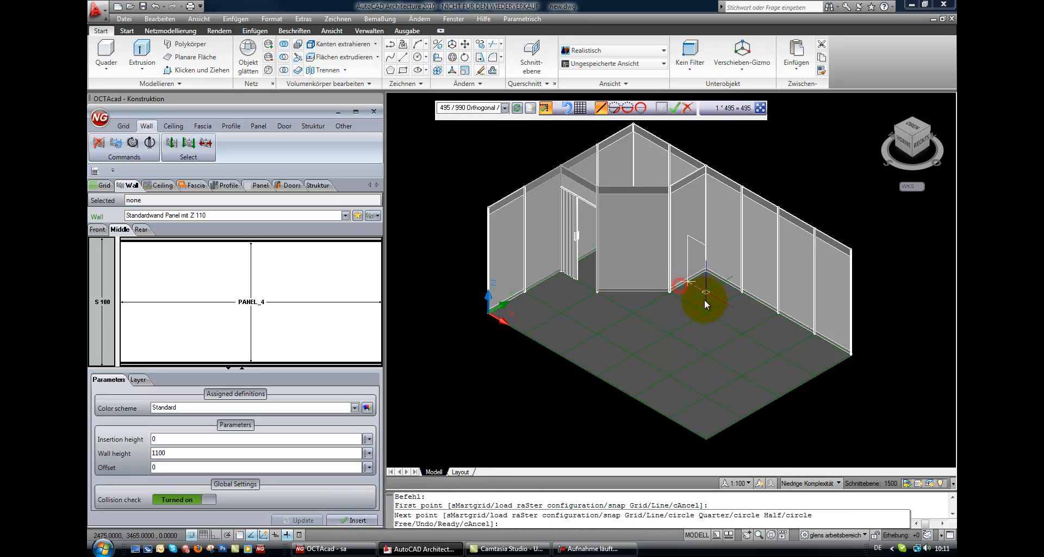
{"action": "left_click", "coordinate": [719, 307]}
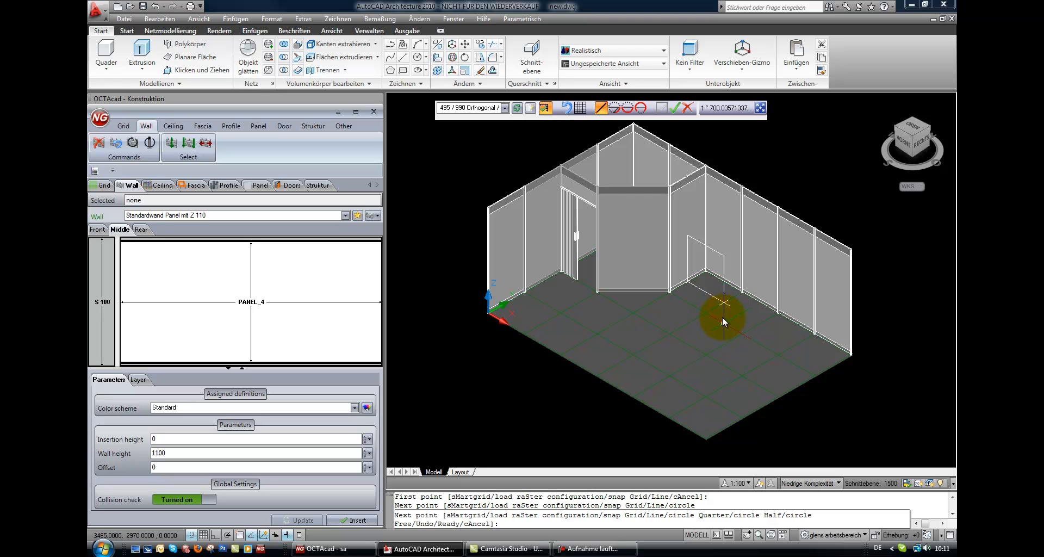
{"action": "left_click", "coordinate": [615, 109]}
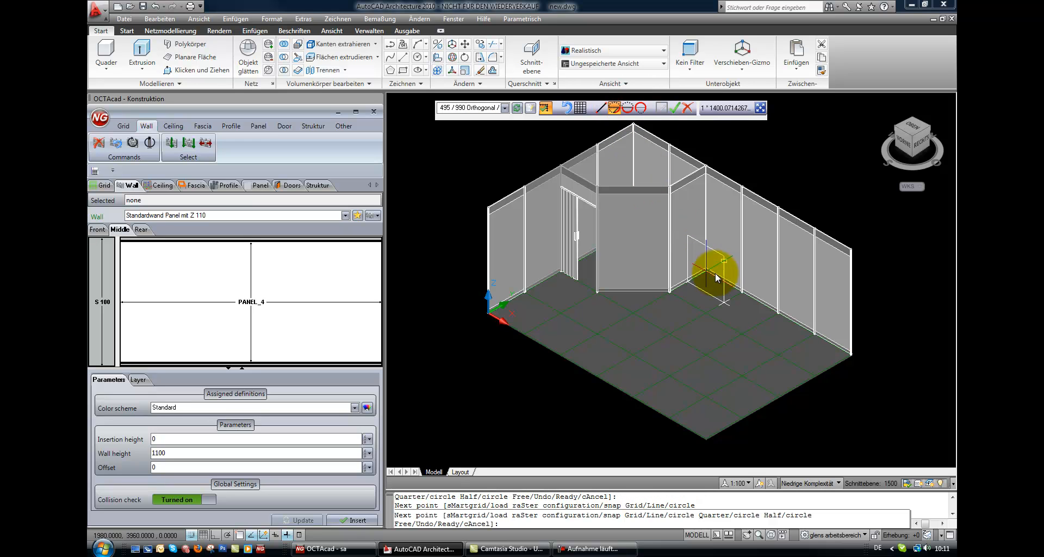
{"action": "left_click", "coordinate": [752, 304]}
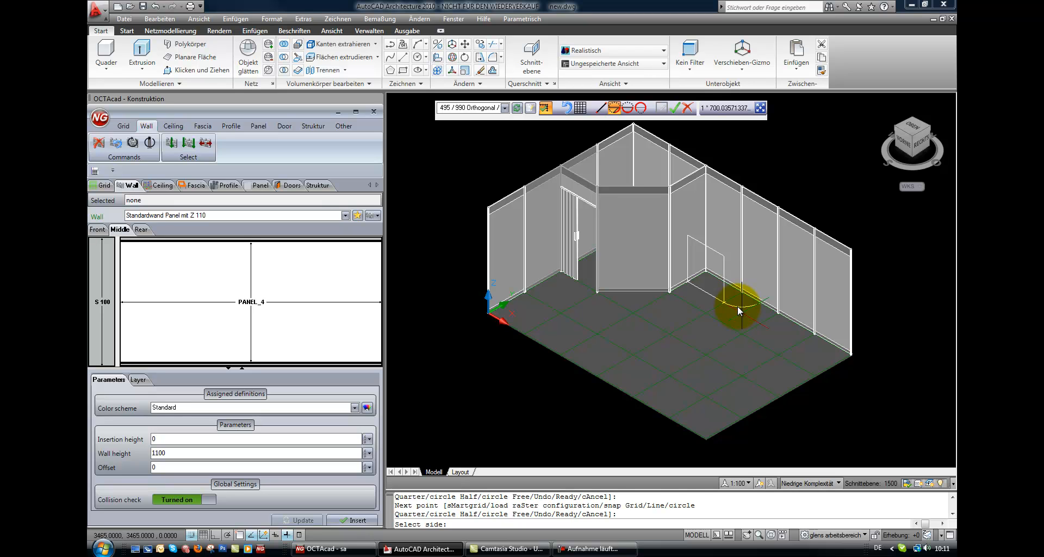
{"action": "left_click", "coordinate": [737, 310]}
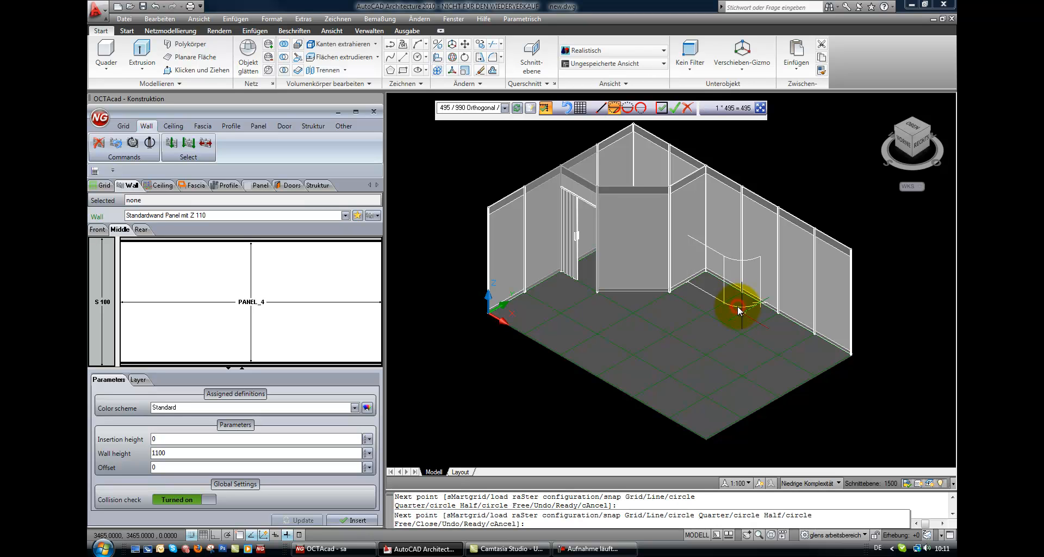
{"action": "left_click", "coordinate": [690, 243]}
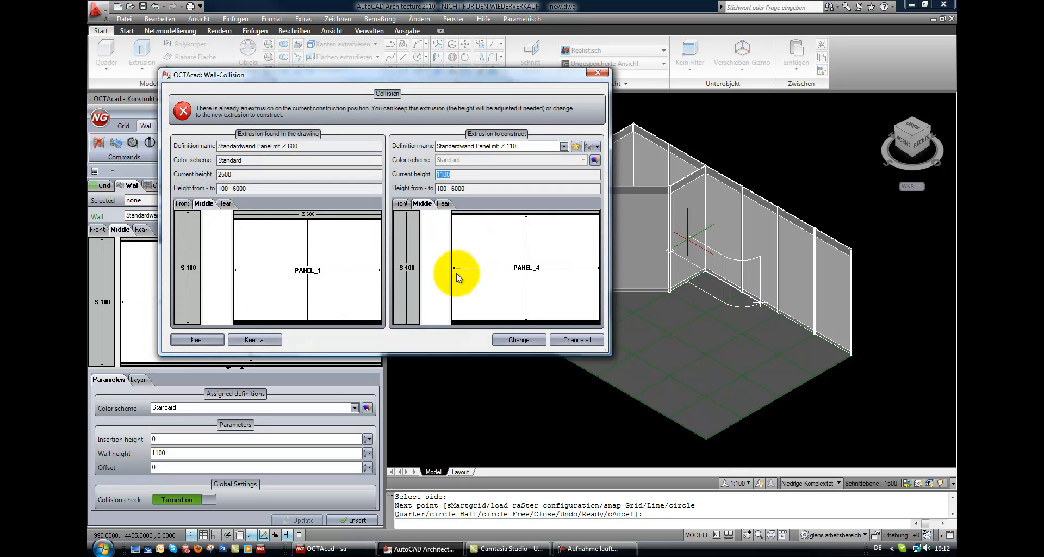
{"action": "left_click", "coordinate": [197, 339]}
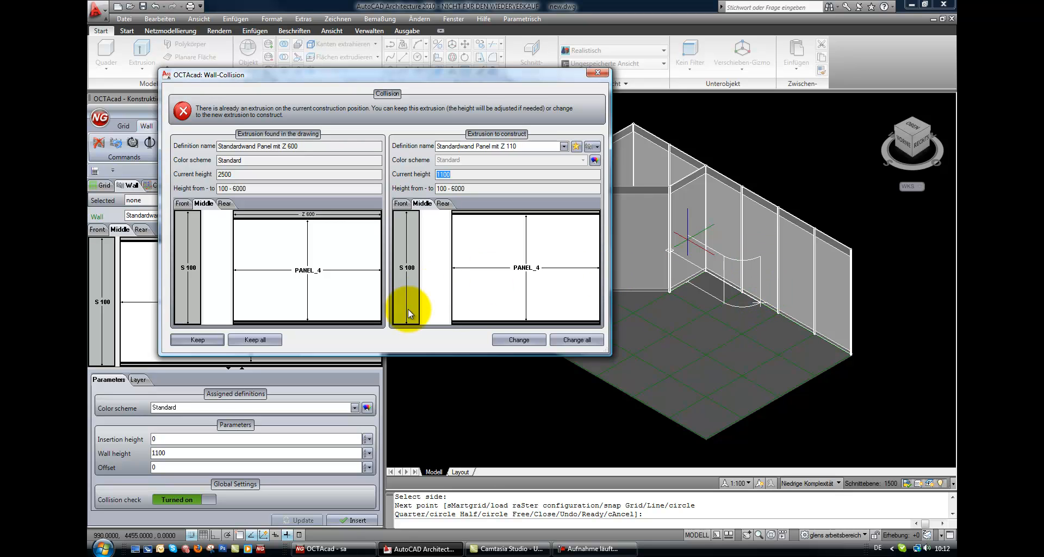
{"action": "left_click", "coordinate": [200, 337]}
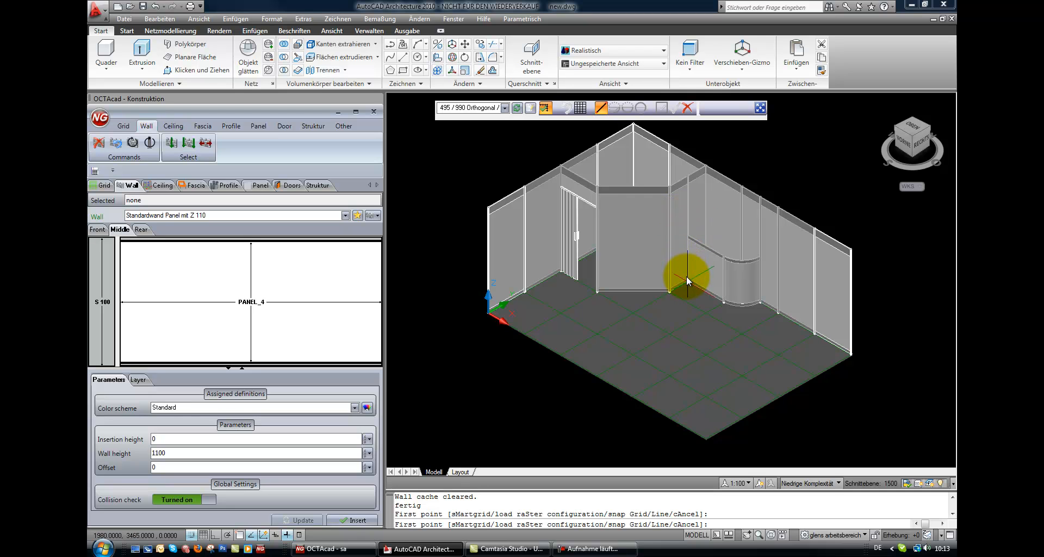
Step: Turn off the collision check and insert a straight 990 wall section perpendicular to the long rear wall, starting at 4455, 3960
{"action": "left_click", "coordinate": [193, 500]}
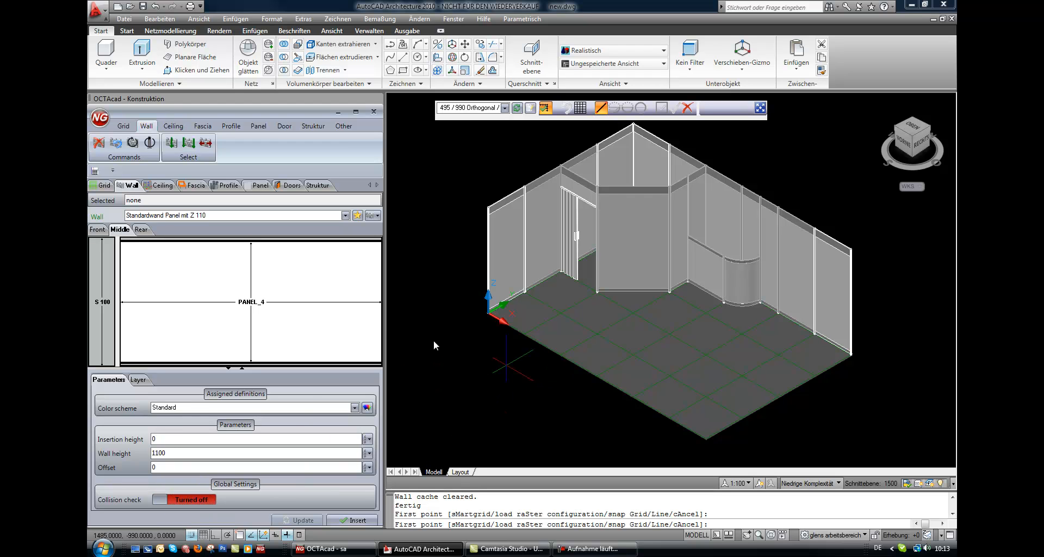
{"action": "left_click", "coordinate": [351, 520]}
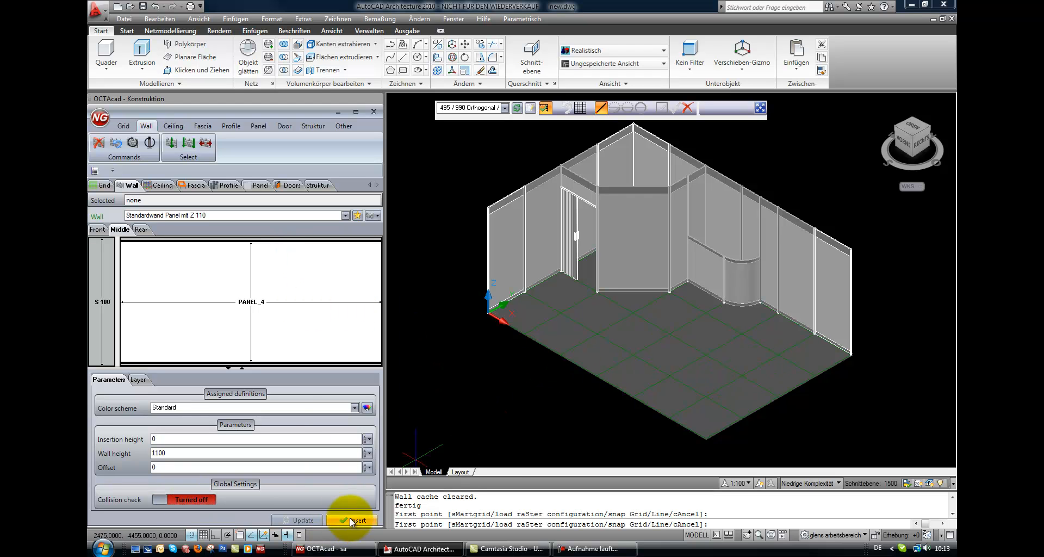
{"action": "left_click", "coordinate": [797, 317]}
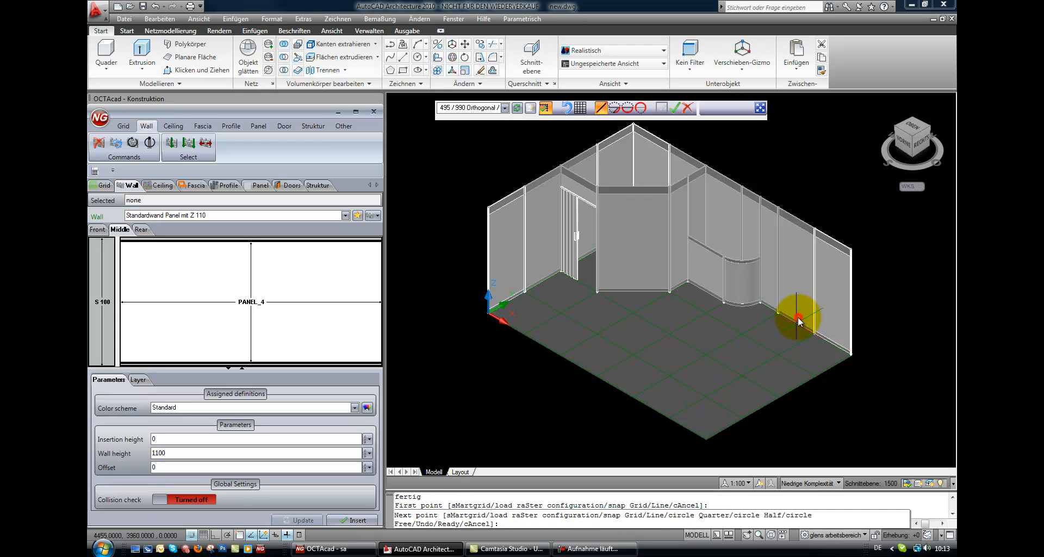
{"action": "left_click", "coordinate": [752, 340]}
{"action": "key", "text": "Return"}
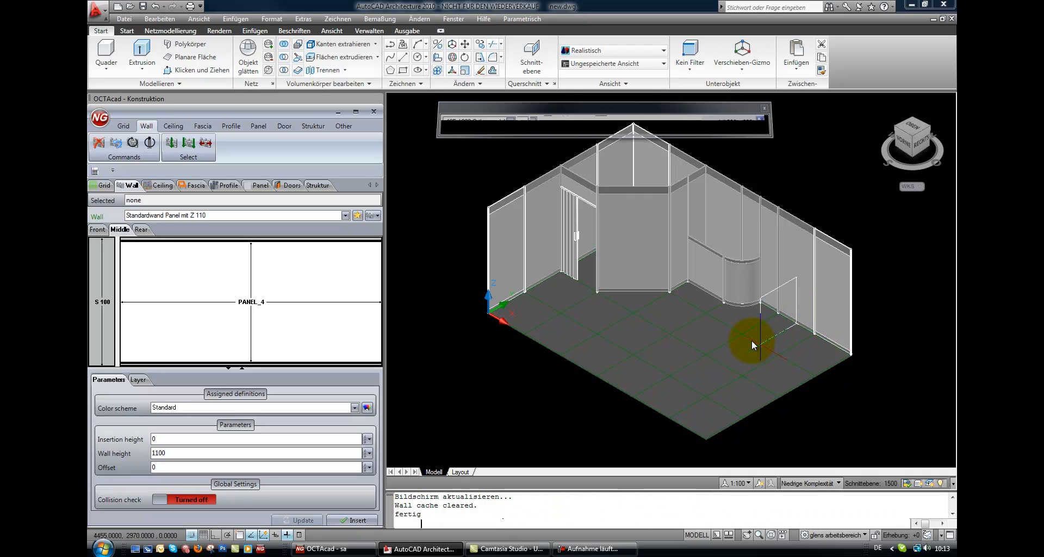